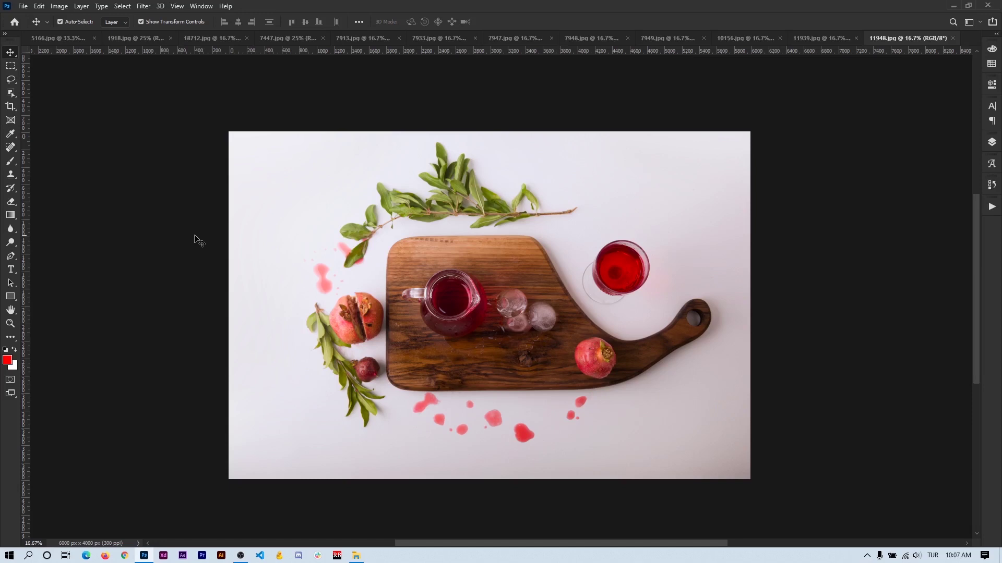
Show the Actions panel as a floating panel to the right of the pomegranate photo
{"action": "left_click", "coordinate": [198, 7]}
{"action": "left_click", "coordinate": [207, 78]}
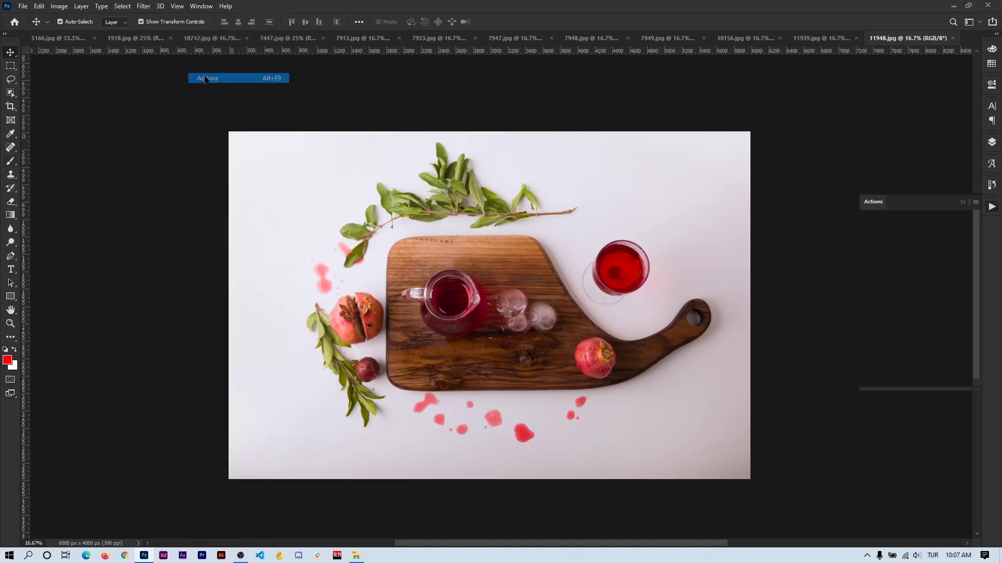
{"action": "mouse_move", "coordinate": [874, 208]}
{"action": "left_mouse_down"}
{"action": "mouse_move", "coordinate": [796, 155]}
{"action": "mouse_move", "coordinate": [590, 203]}
{"action": "mouse_move", "coordinate": [609, 180]}
{"action": "left_mouse_up"}
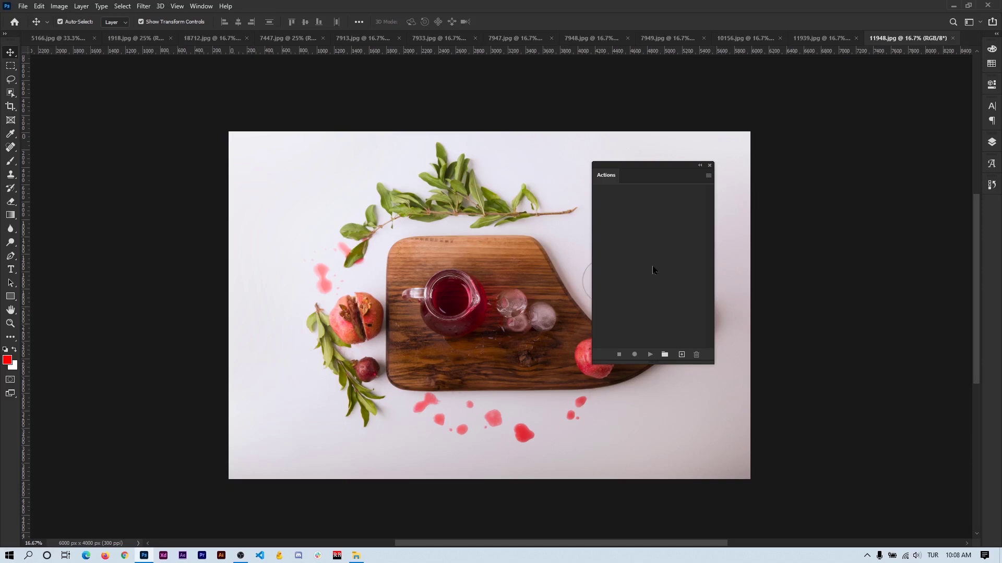
{"action": "left_click_drag", "start_coordinate": [647, 169], "coordinate": [826, 143]}
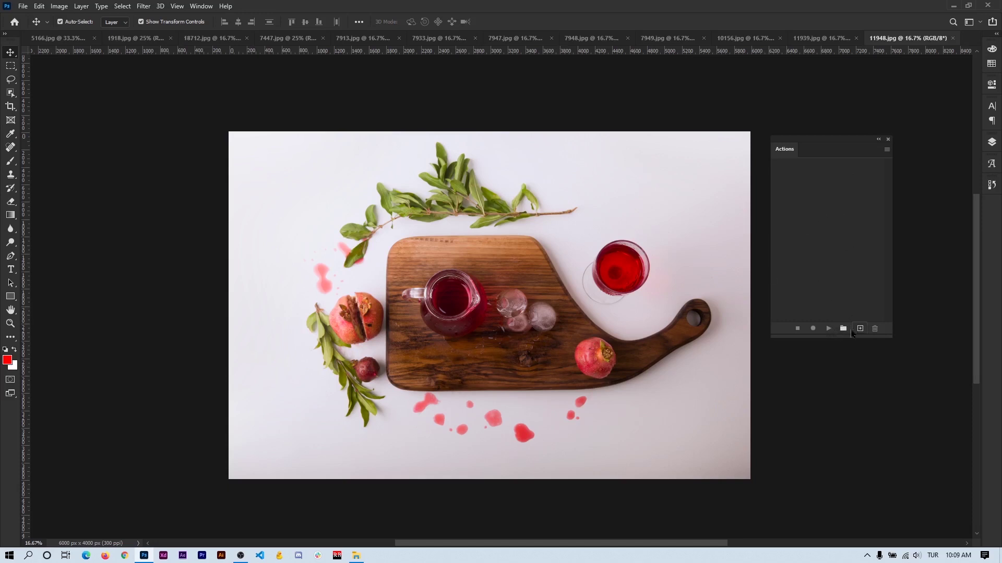
Create a new action named 'Resim Kaydet' with the Shift+F5 shortcut
{"action": "left_click", "coordinate": [860, 328]}
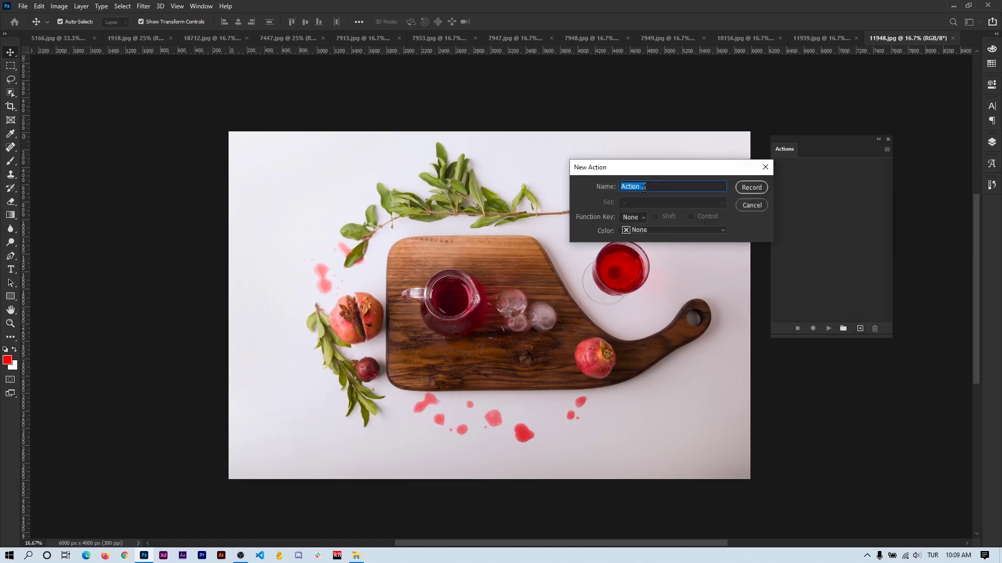
{"action": "type", "text": "Resim "}
{"action": "type", "text": "Kaydet"}
{"action": "left_click", "coordinate": [623, 217]}
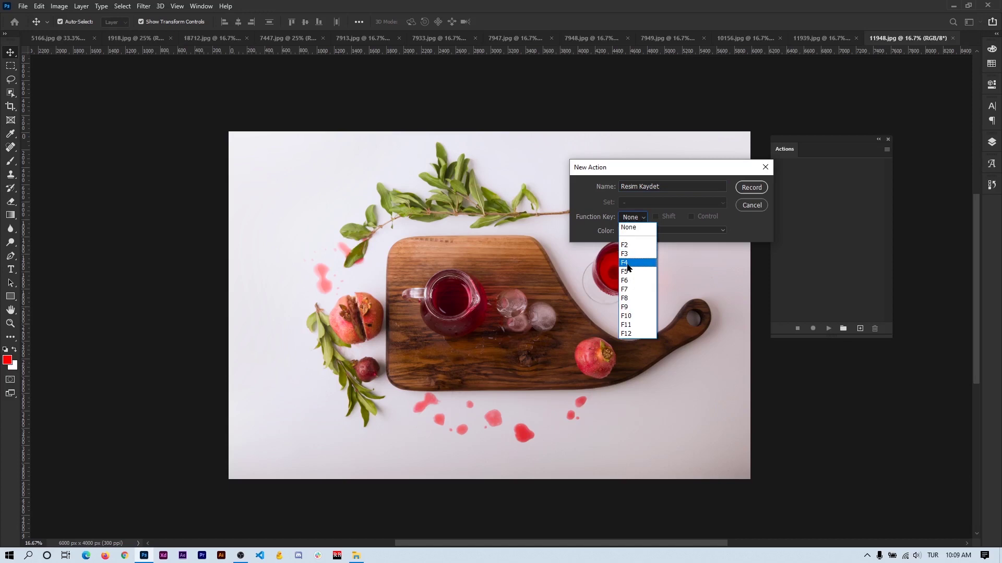
{"action": "left_click", "coordinate": [625, 246]}
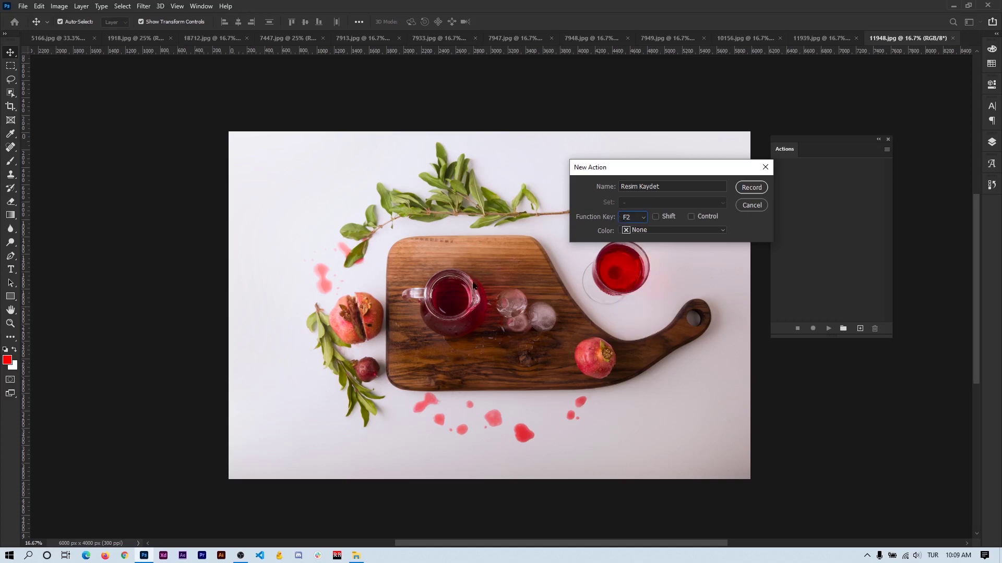
{"action": "left_click", "coordinate": [637, 223]}
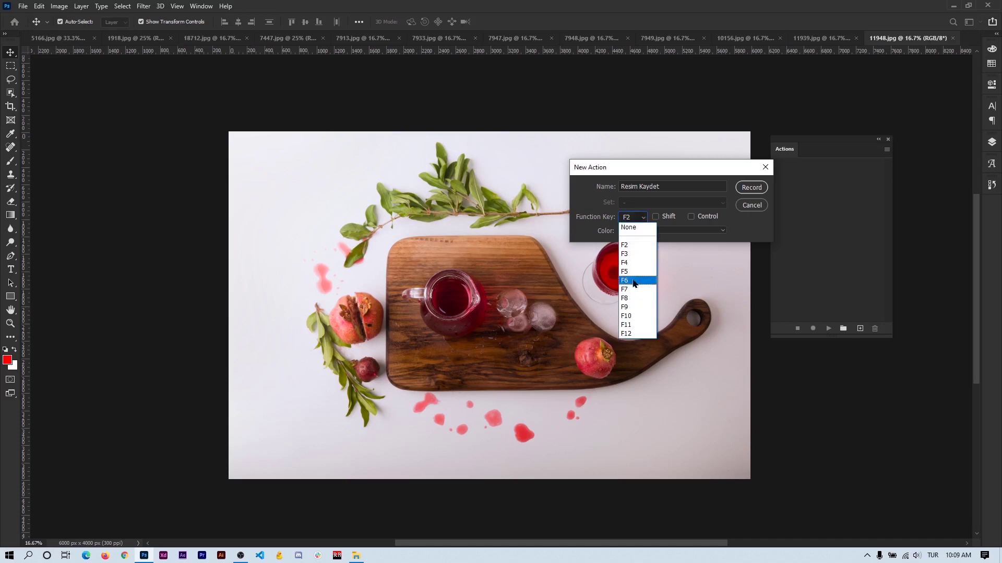
{"action": "left_click", "coordinate": [632, 274]}
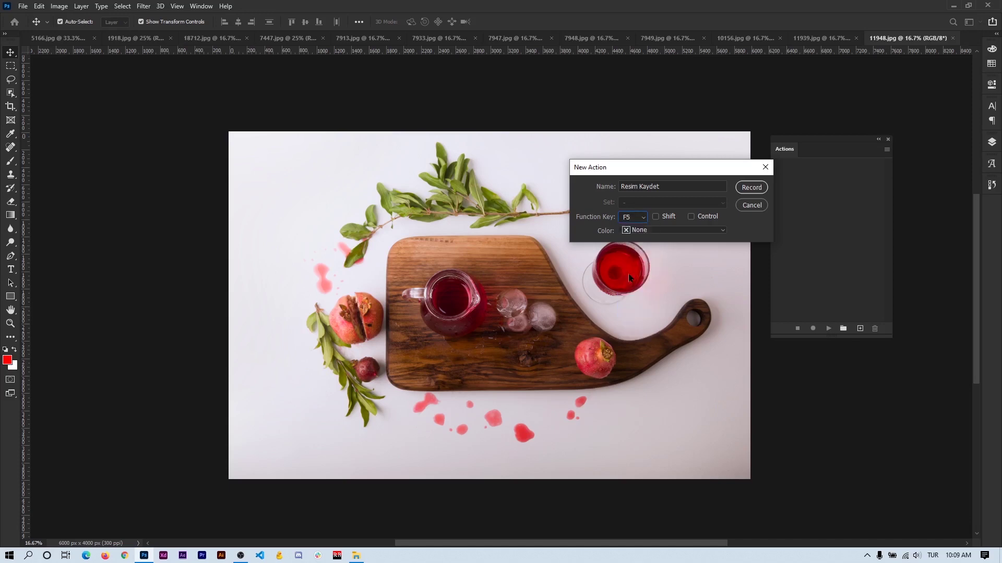
{"action": "left_click", "coordinate": [656, 216]}
Colour the action red and start recording, accepting the shortcut conflict warning
{"action": "left_click", "coordinate": [647, 231]}
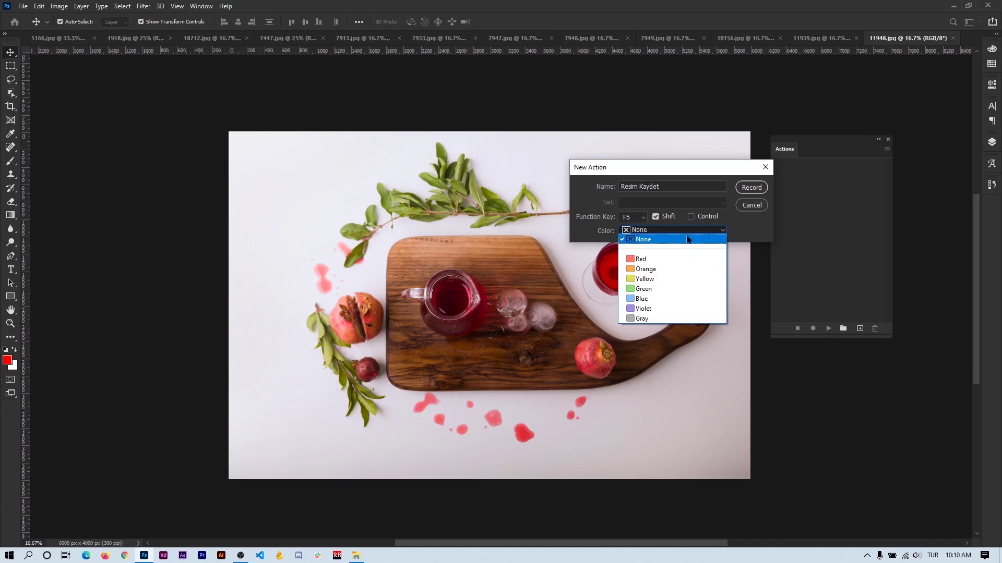
{"action": "left_click", "coordinate": [647, 263]}
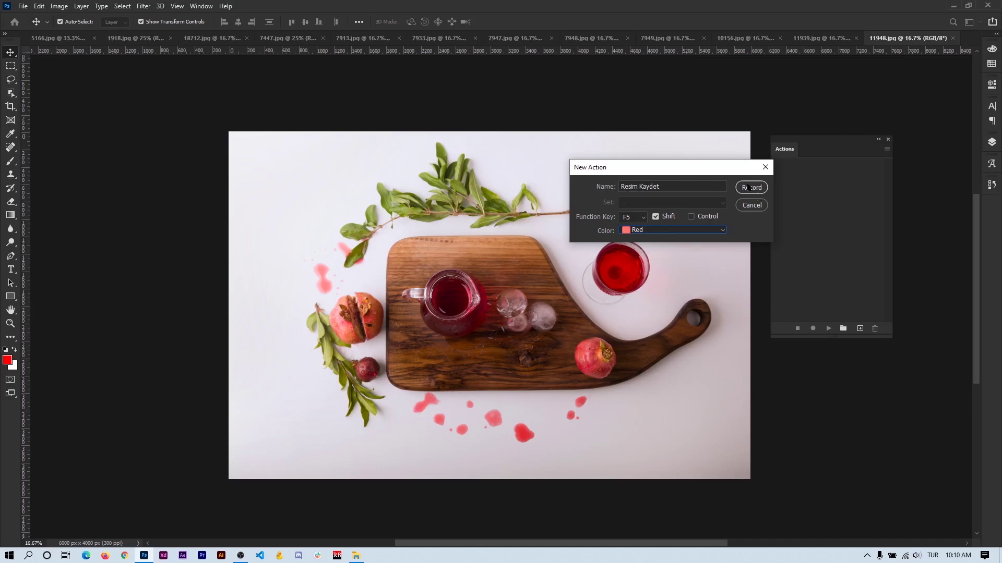
{"action": "left_click", "coordinate": [750, 191]}
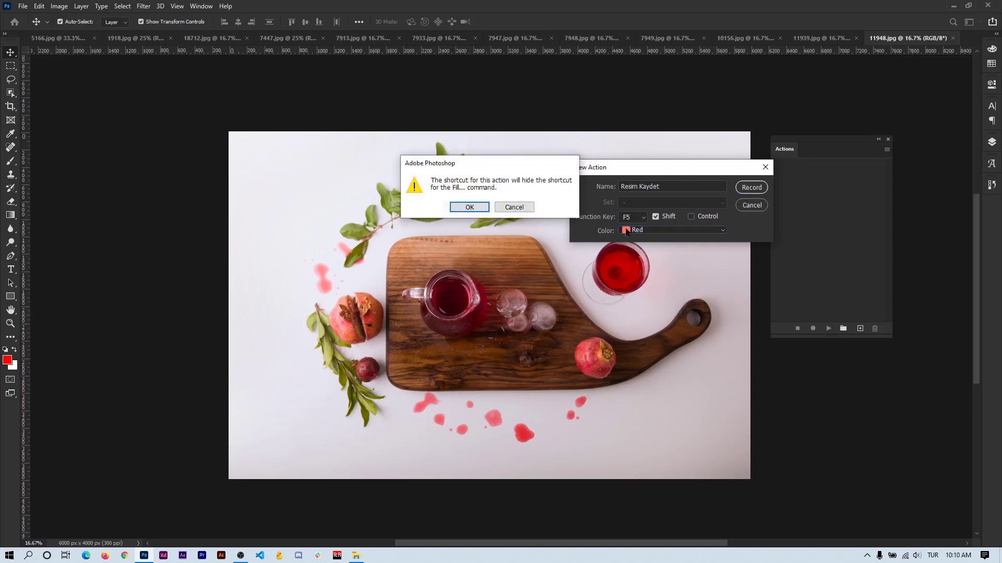
{"action": "left_click", "coordinate": [469, 206]}
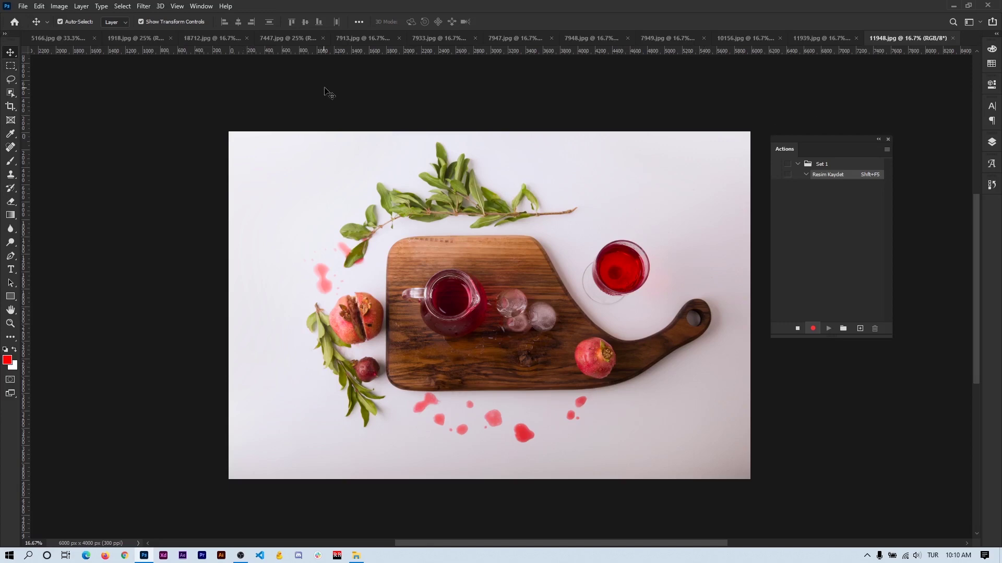
Open the Save for Web (Legacy) export window and move it down and right
{"action": "left_click", "coordinate": [21, 7]}
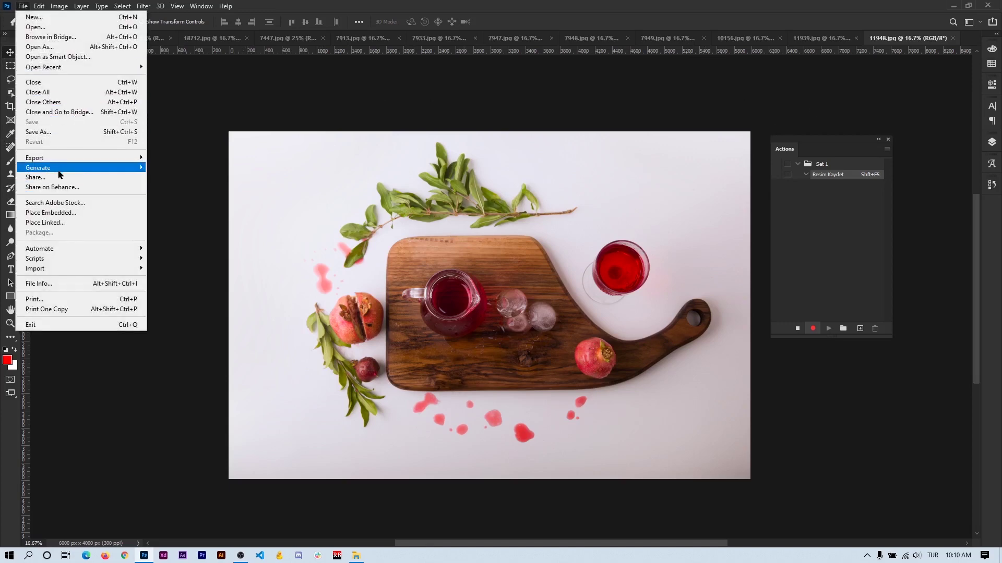
{"action": "left_click", "coordinate": [219, 199]}
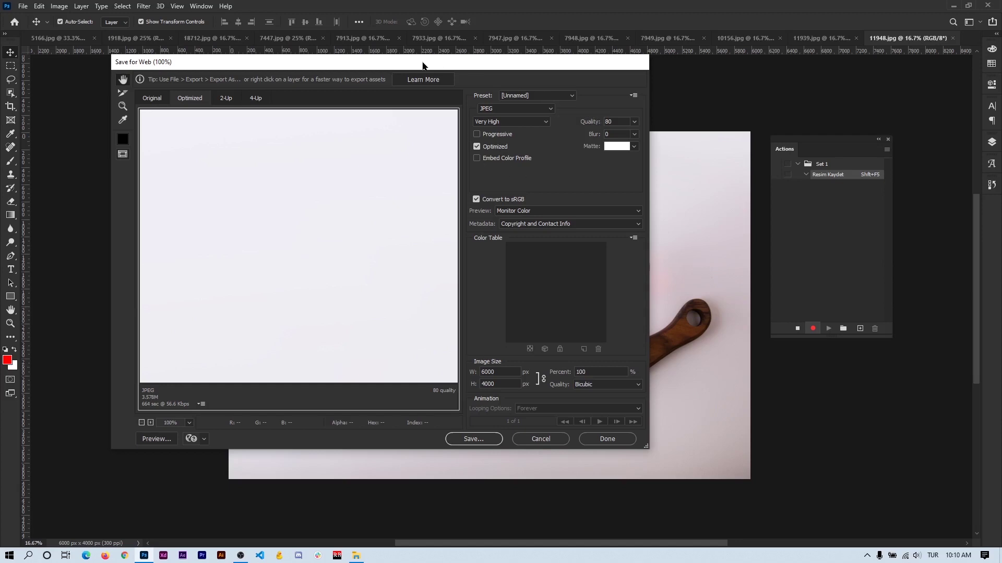
{"action": "left_click_drag", "start_coordinate": [423, 66], "coordinate": [464, 89]}
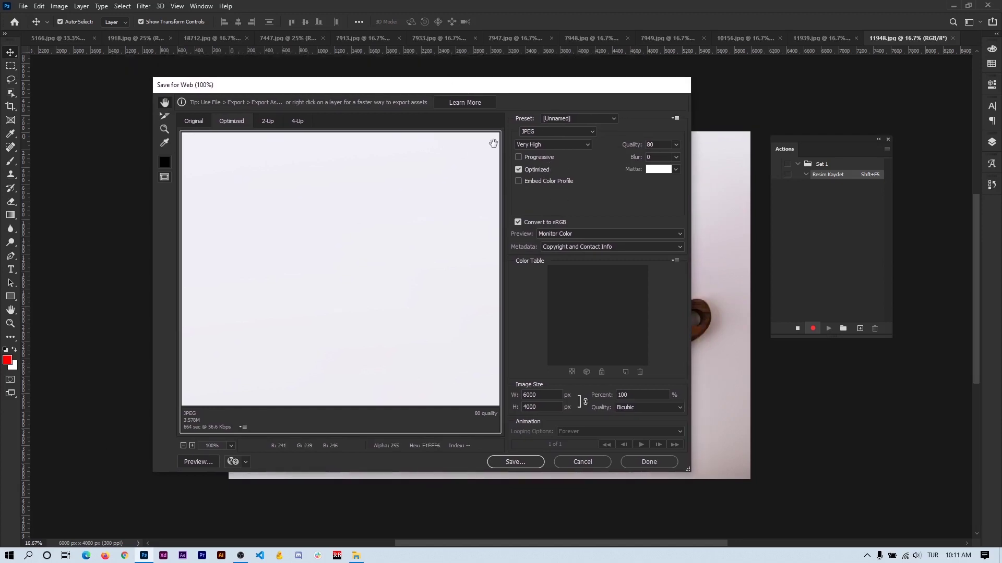
Keep JPEG format at Very High quality and select the width value for replacing
{"action": "left_click", "coordinate": [545, 131]}
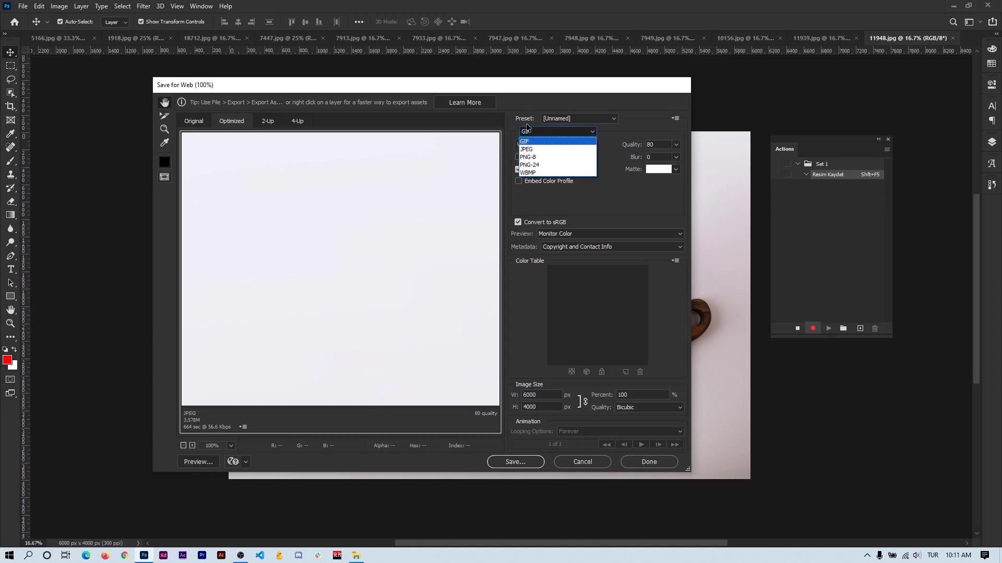
{"action": "key", "text": "Up"}
{"action": "left_click", "coordinate": [503, 109]}
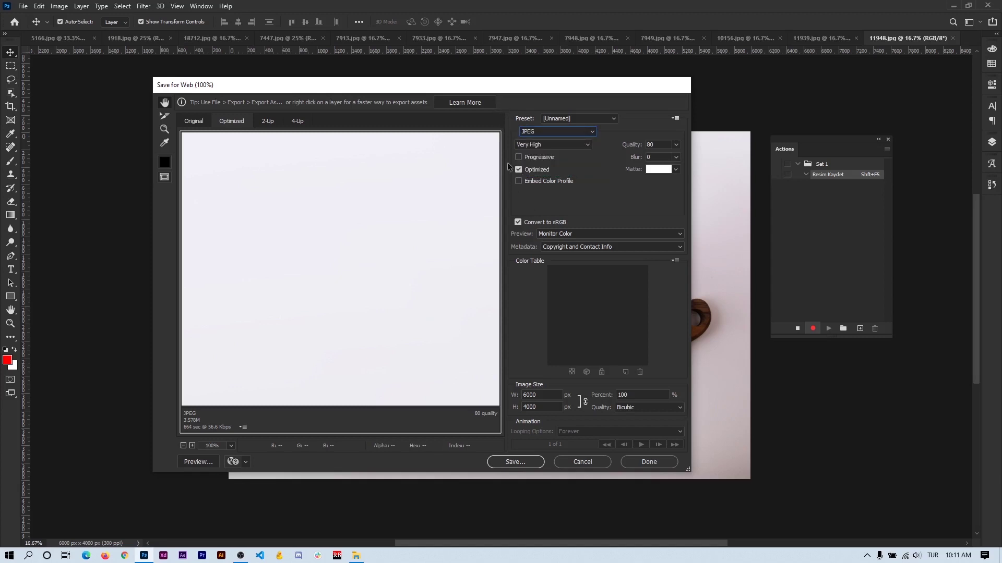
{"action": "left_click", "coordinate": [547, 146]}
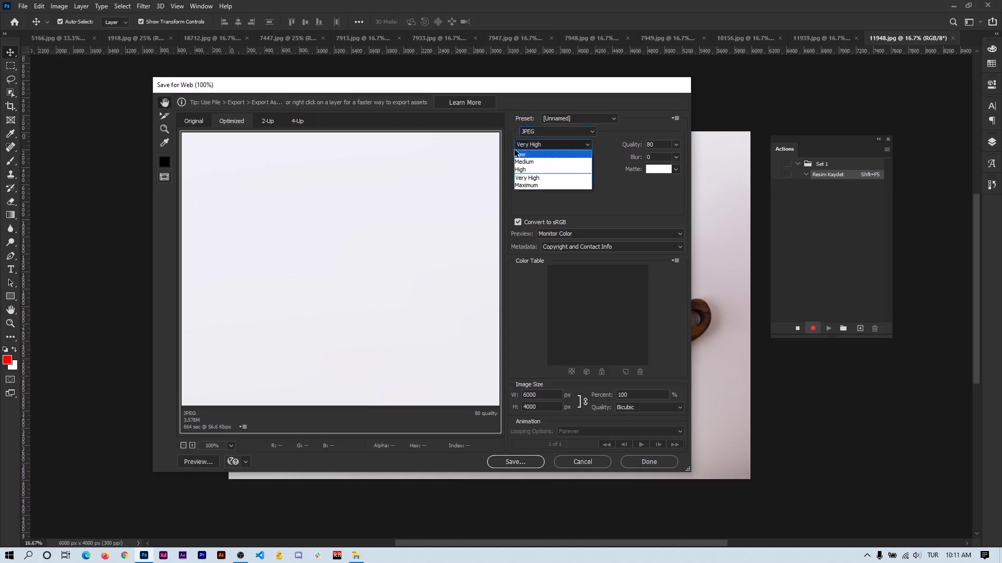
{"action": "left_click", "coordinate": [528, 179]}
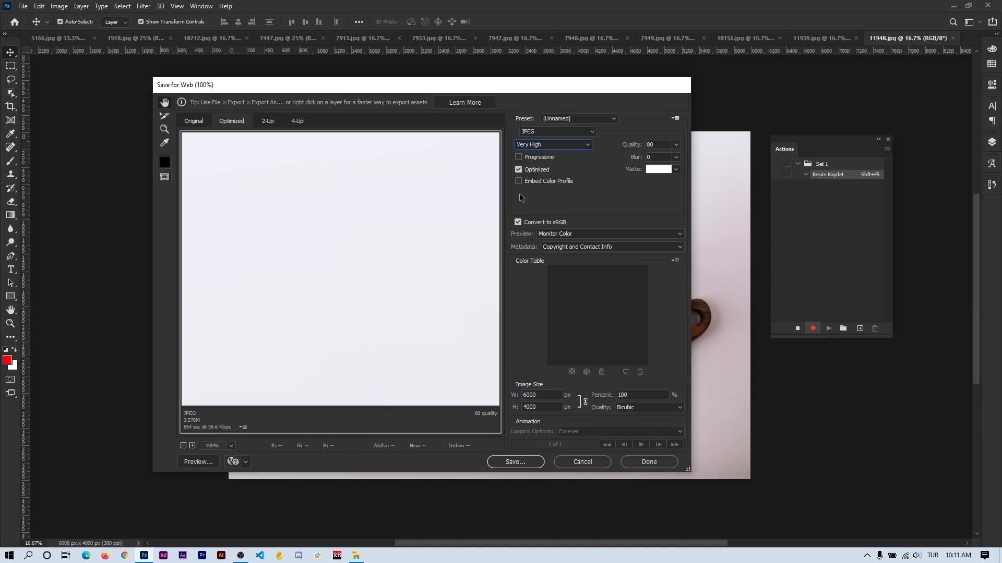
{"action": "double_click", "coordinate": [532, 395]}
Resize the web export to 1920×1280 px and proceed to saving the optimized image
{"action": "type", "text": "19"}
{"action": "type", "text": "20"}
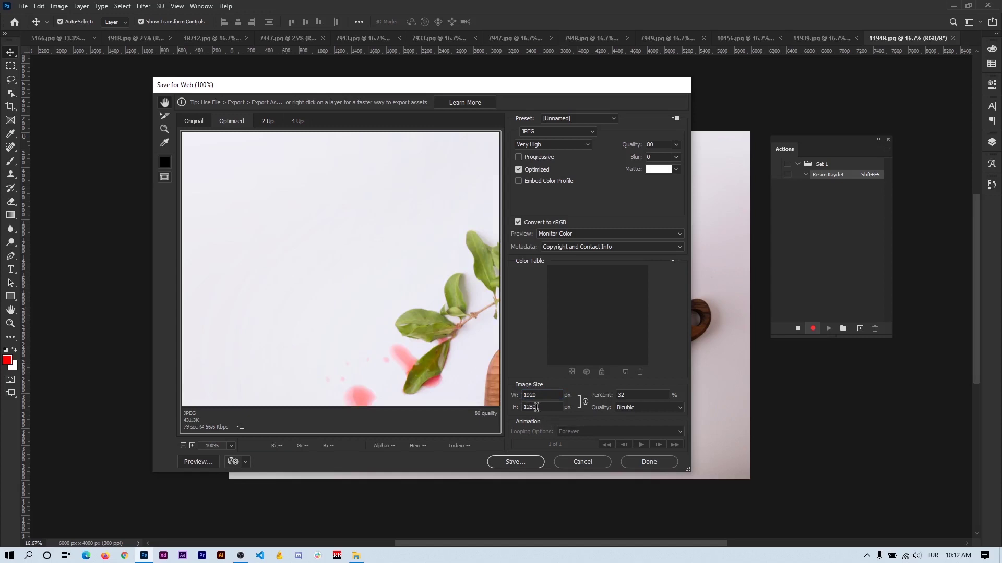
{"action": "left_click_drag", "start_coordinate": [434, 317], "coordinate": [312, 282]}
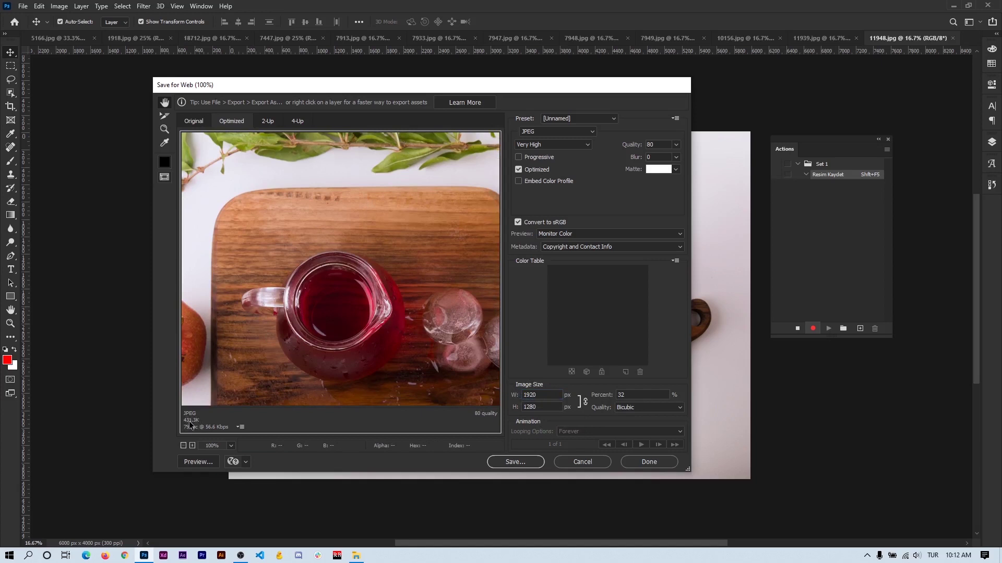
{"action": "left_click", "coordinate": [517, 462]}
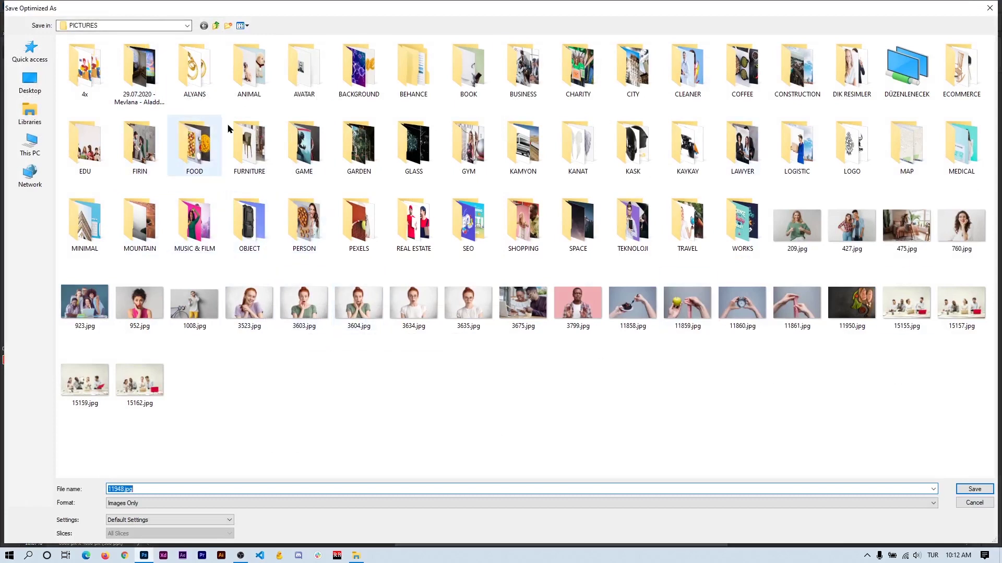
Save the optimized 11948.jpg into the PICTURES folder
{"action": "left_click", "coordinate": [975, 490]}
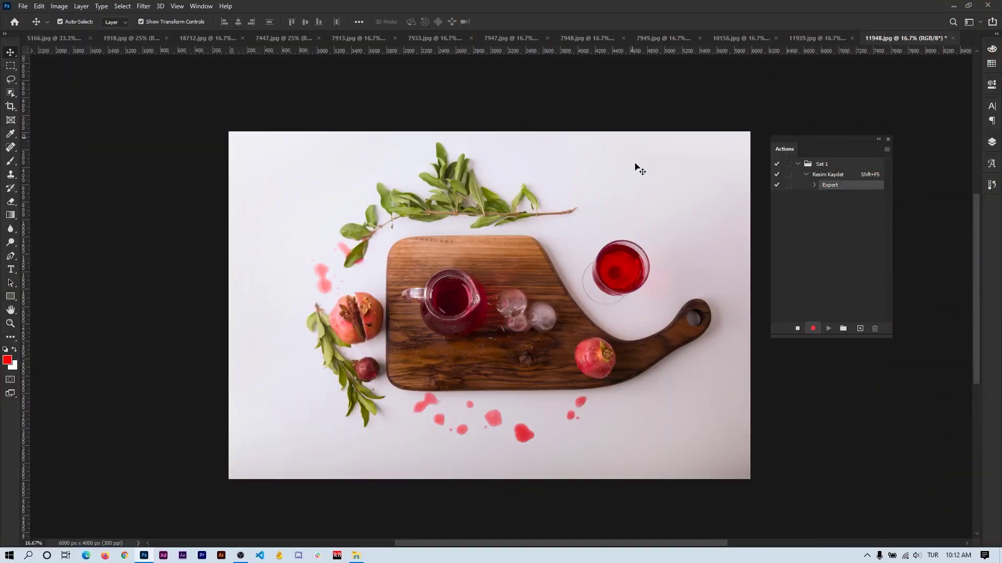
Close the pomegranate image without saving changes
{"action": "left_click", "coordinate": [953, 38]}
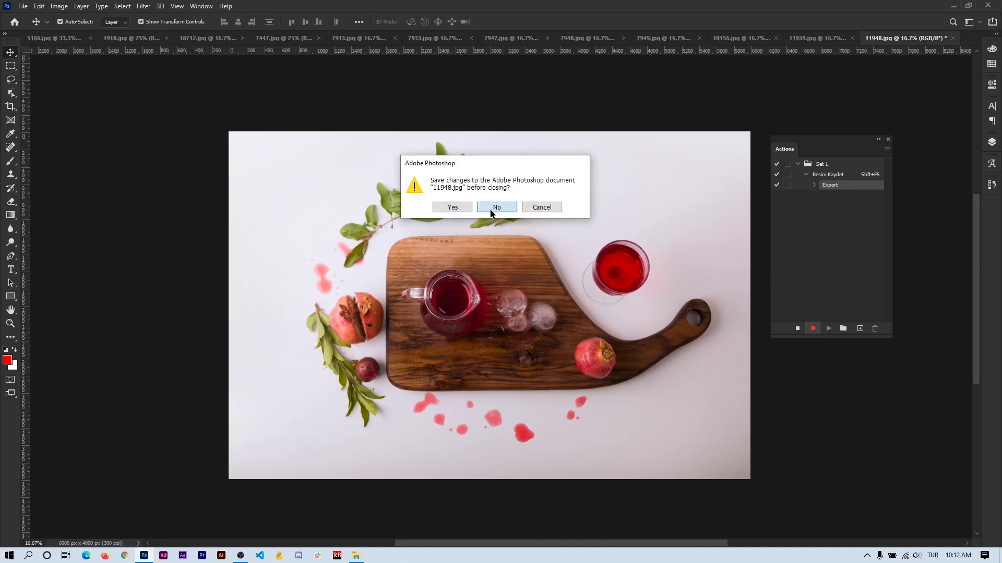
{"action": "left_click", "coordinate": [491, 211]}
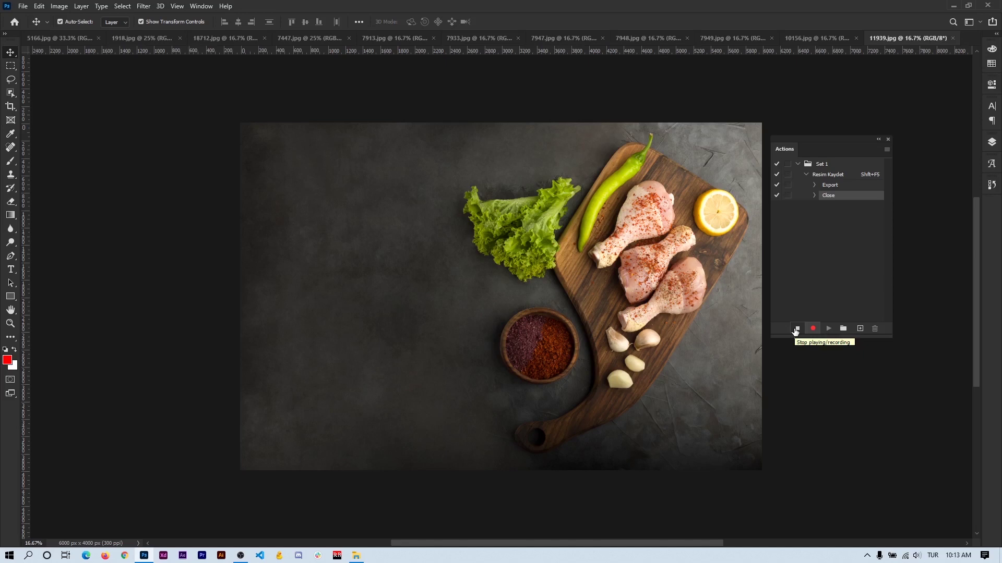
Stop recording, then play Resim Kaydet with Shift+F5 on the chicken photo
{"action": "left_click", "coordinate": [796, 329]}
{"action": "left_click_drag", "start_coordinate": [811, 144], "coordinate": [855, 111]}
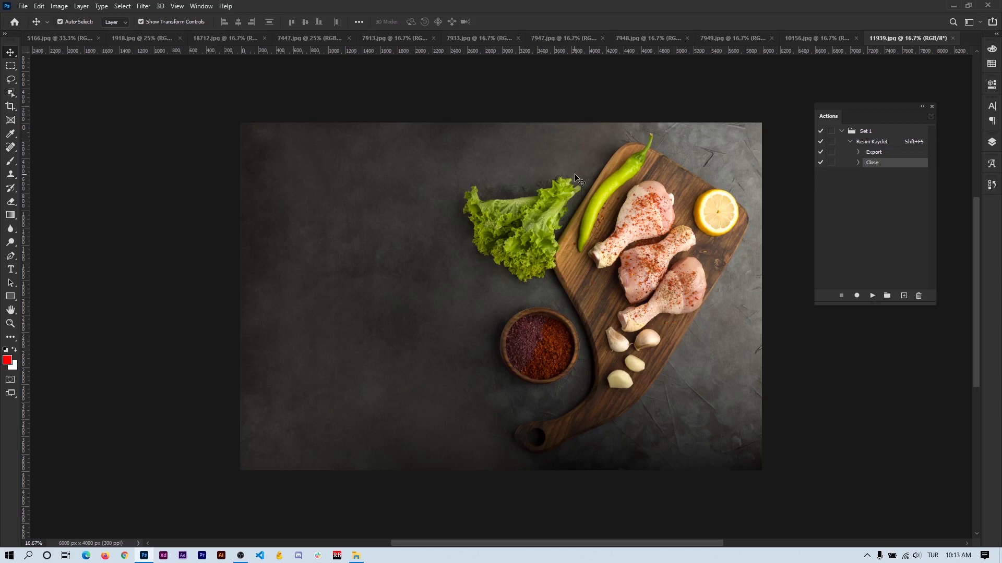
{"action": "key", "text": "shift+F5"}
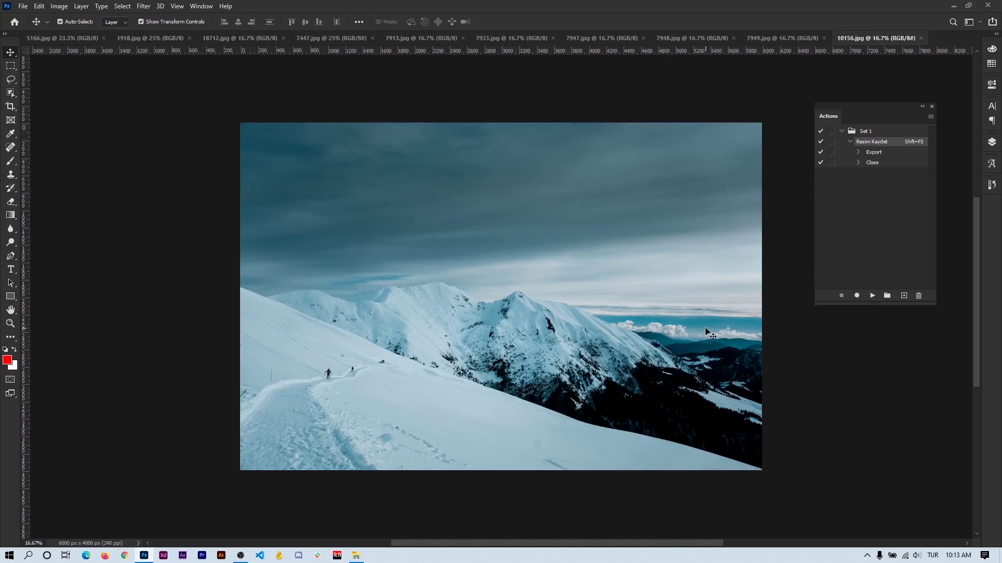
Replay Resim Kaydet with Shift+F5 nine times until every remaining image is exported and closed
{"action": "key", "text": "shift+F5"}
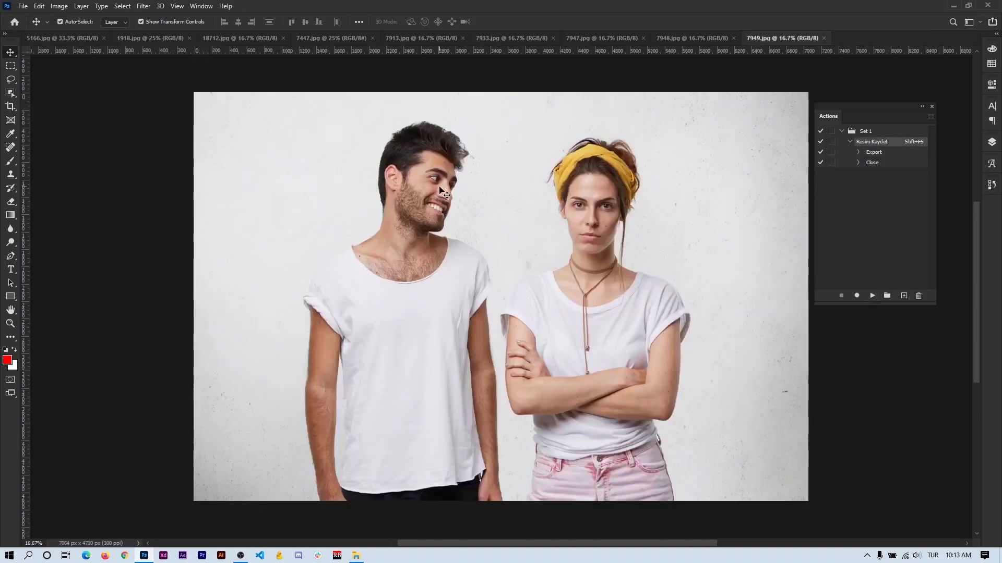
{"action": "key", "text": "shift+F5"}
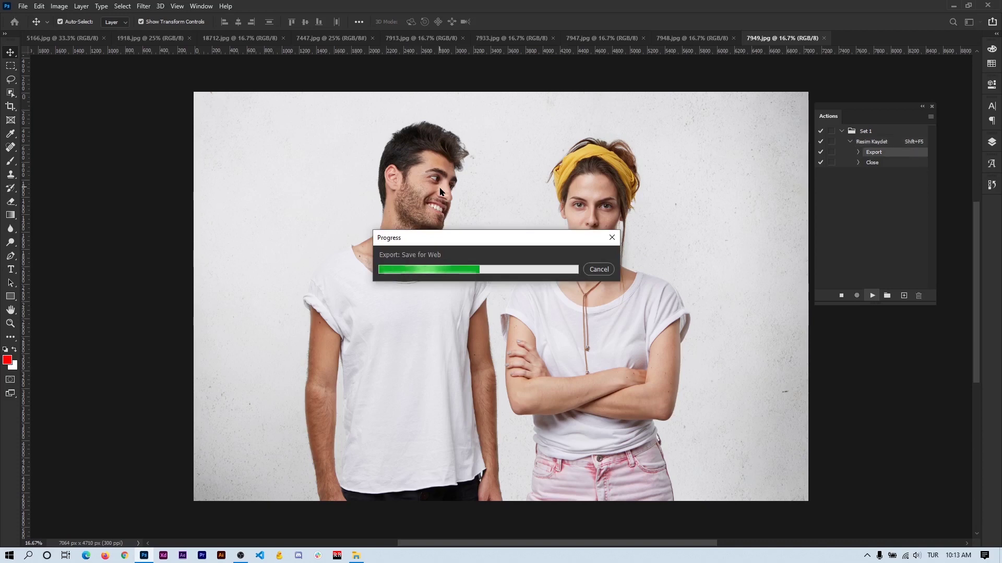
{"action": "key", "text": "shift+F5"}
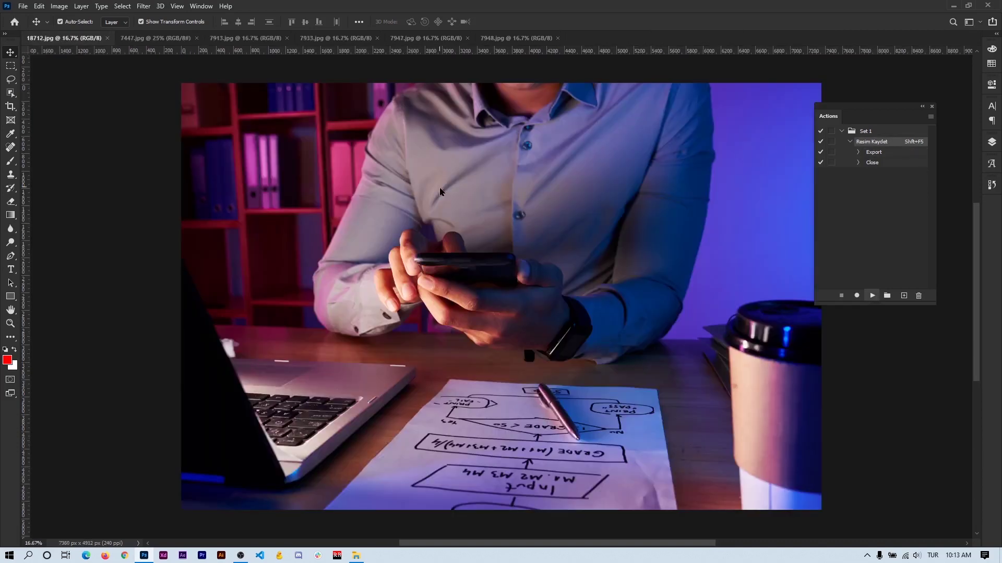
{"action": "key", "text": "shift+F5"}
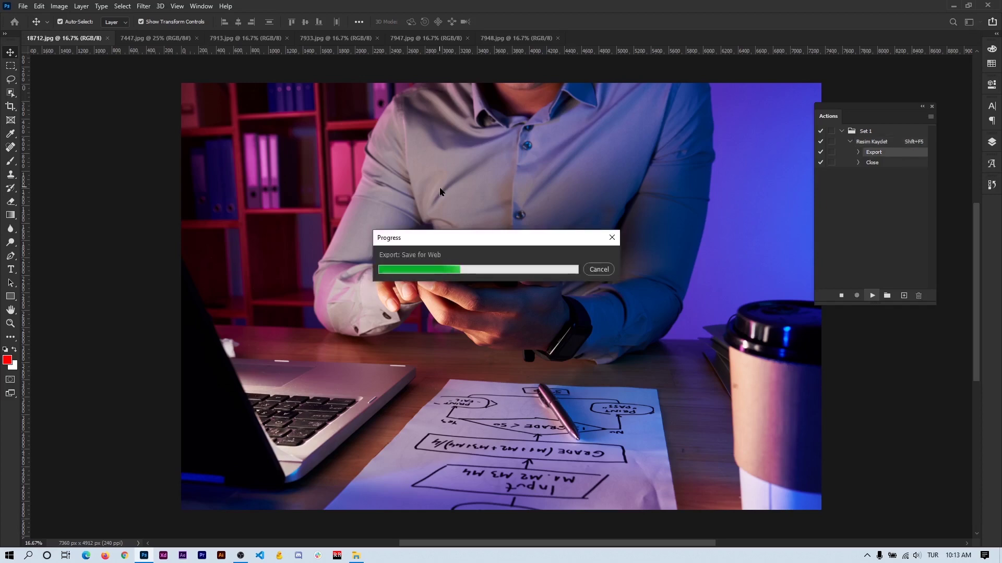
{"action": "key", "text": "shift+F5"}
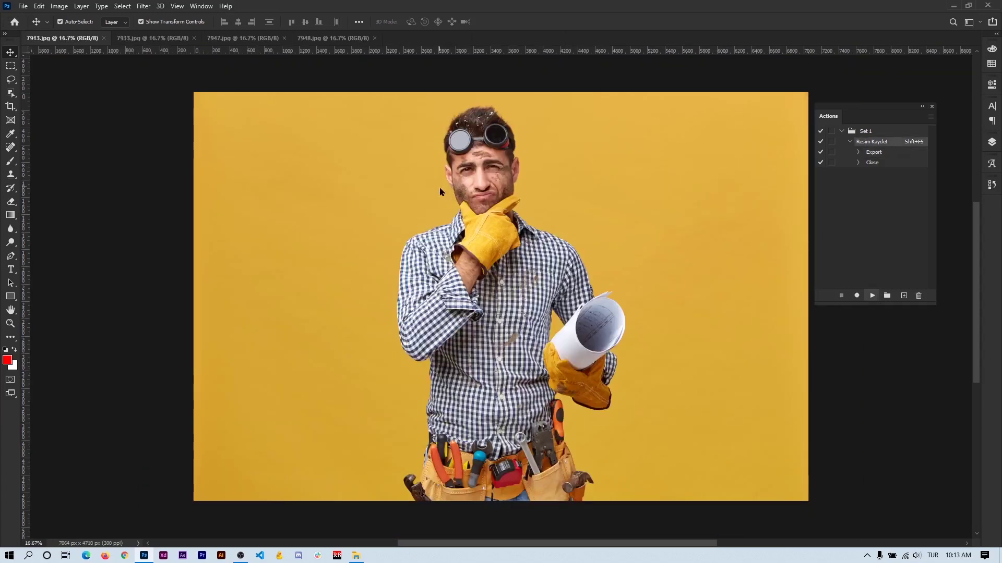
{"action": "key", "text": "shift+F5"}
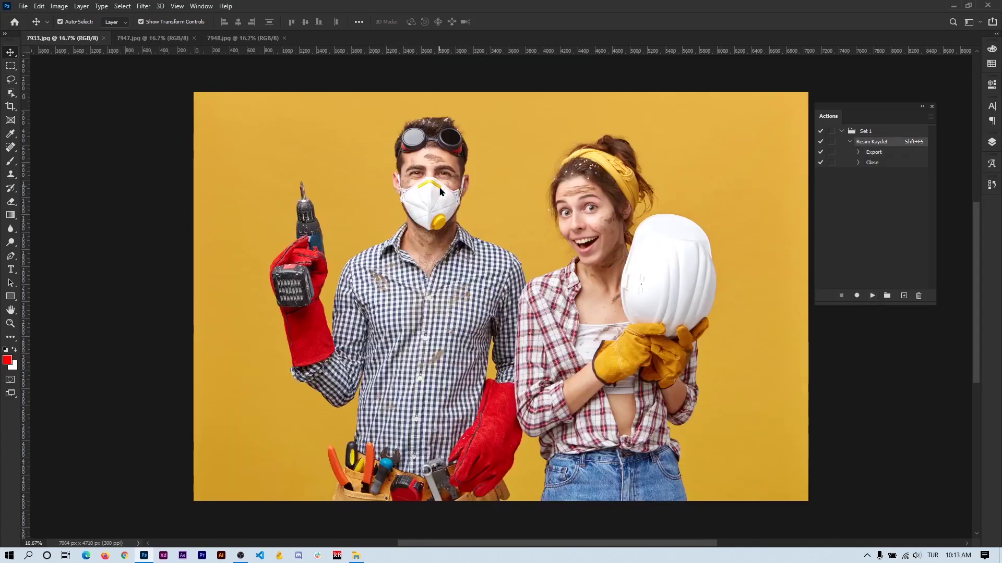
{"action": "key", "text": "shift+F5"}
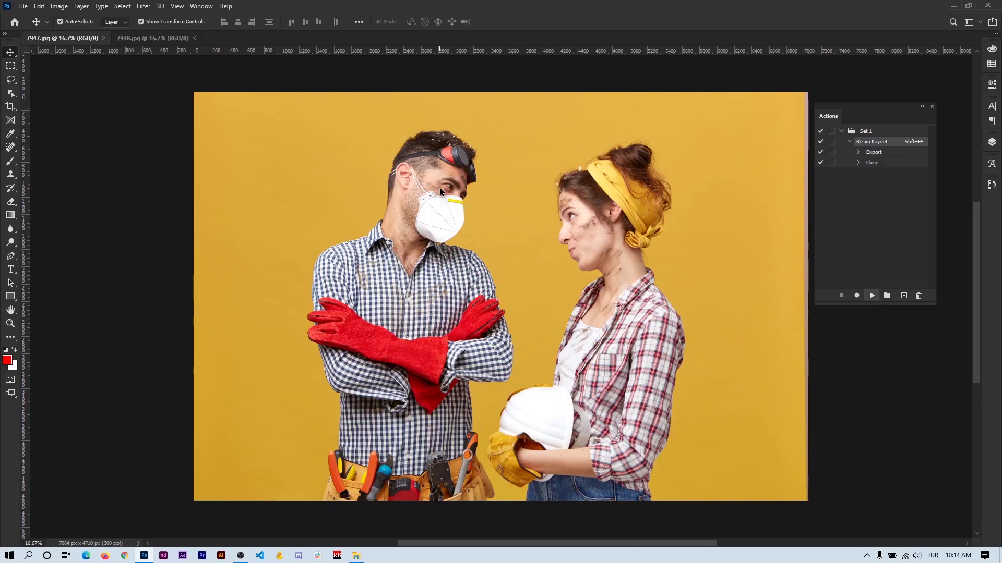
{"action": "key", "text": "shift+F5"}
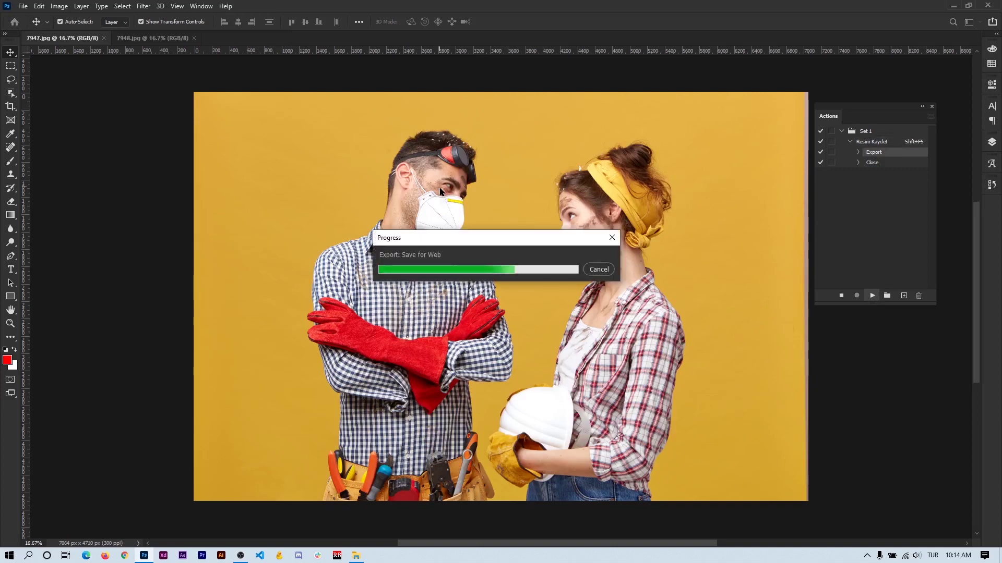
{"action": "key", "text": "shift+F5"}
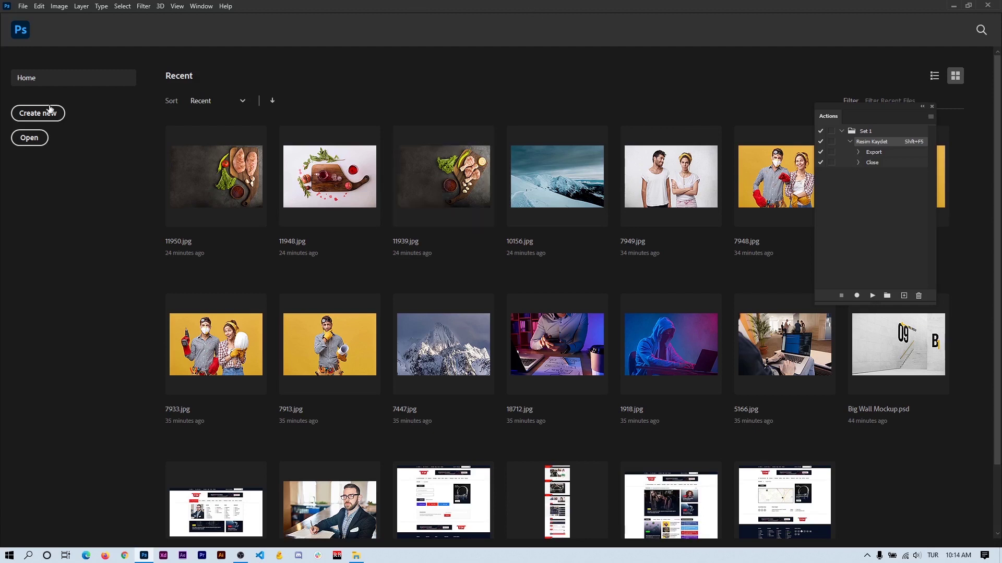
Minimise Photoshop to reveal the PICTURES folder in File Explorer
{"action": "left_click", "coordinate": [953, 7]}
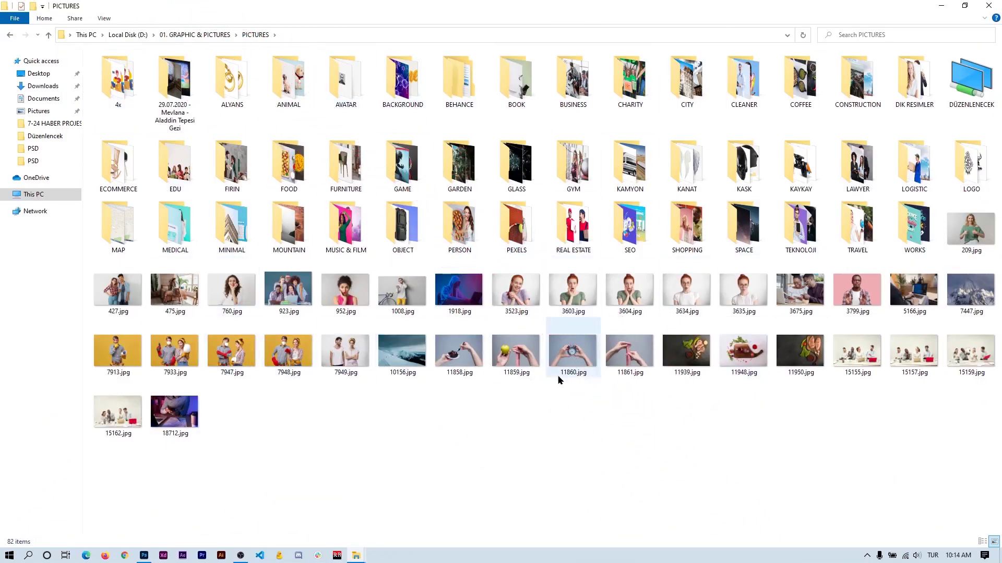
Enlarge the PICTURES folder thumbnails and open 7913.jpg in the photo viewer
{"action": "scroll", "coordinate": [335, 363], "scroll_direction": "down", "scroll_amount": 1, "text": "ctrl"}
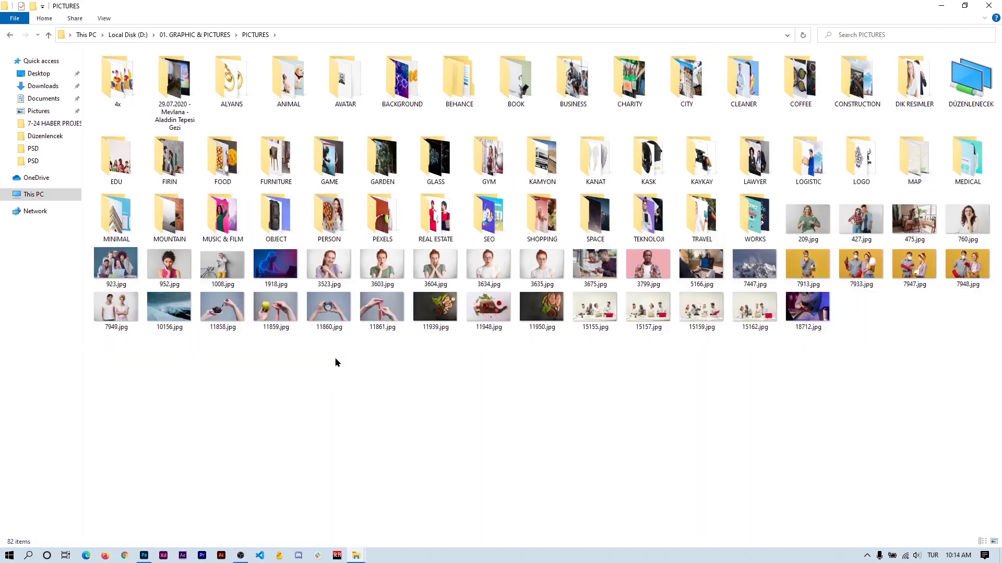
{"action": "scroll", "coordinate": [335, 363], "scroll_direction": "up", "scroll_amount": 1, "text": "ctrl"}
{"action": "scroll", "coordinate": [335, 362], "scroll_direction": "up", "scroll_amount": 2, "text": "ctrl"}
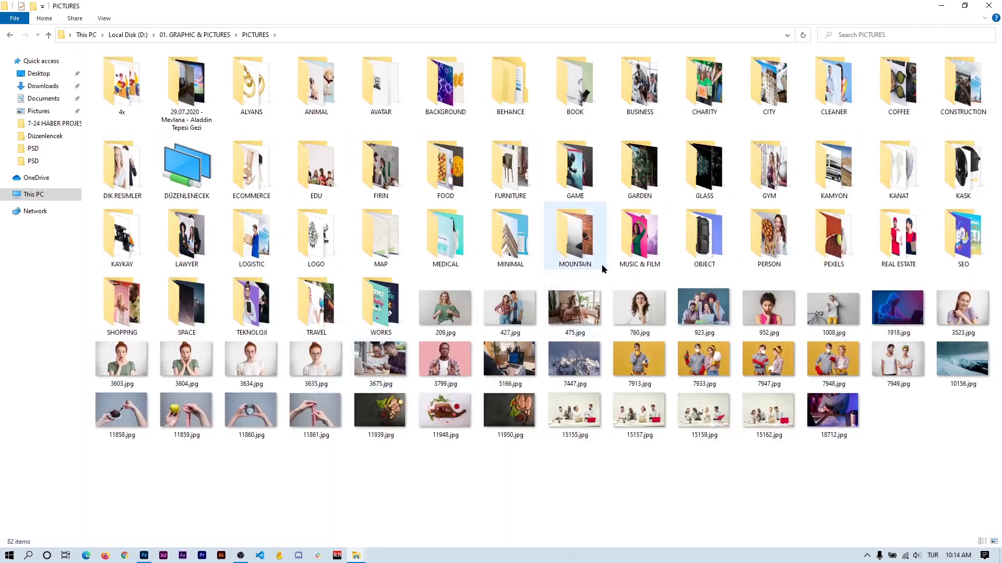
{"action": "double_click", "coordinate": [642, 367]}
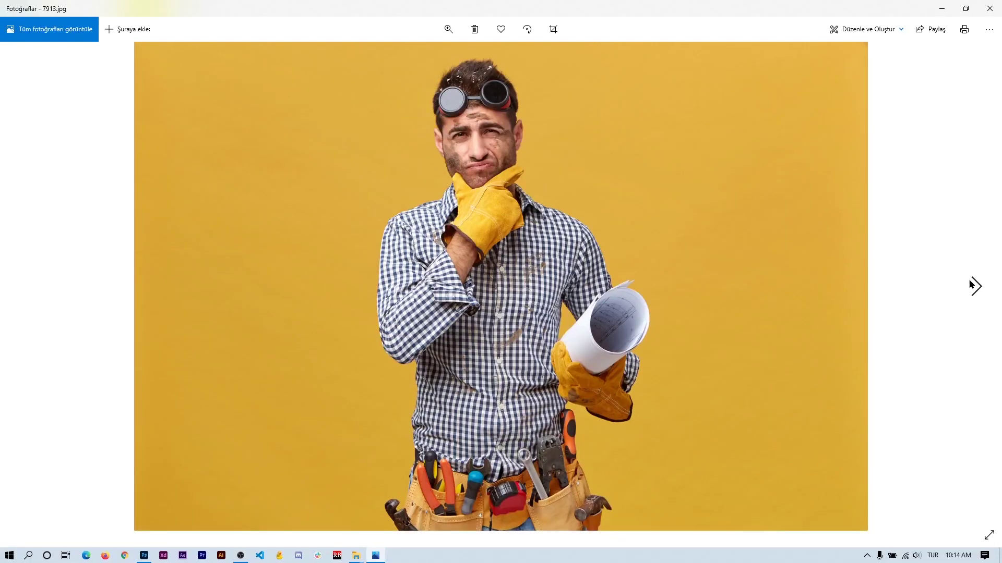
Browse the exported photos 7947.jpg and 7948.jpg in Windows Photos, then close the viewer
{"action": "left_click", "coordinate": [977, 284]}
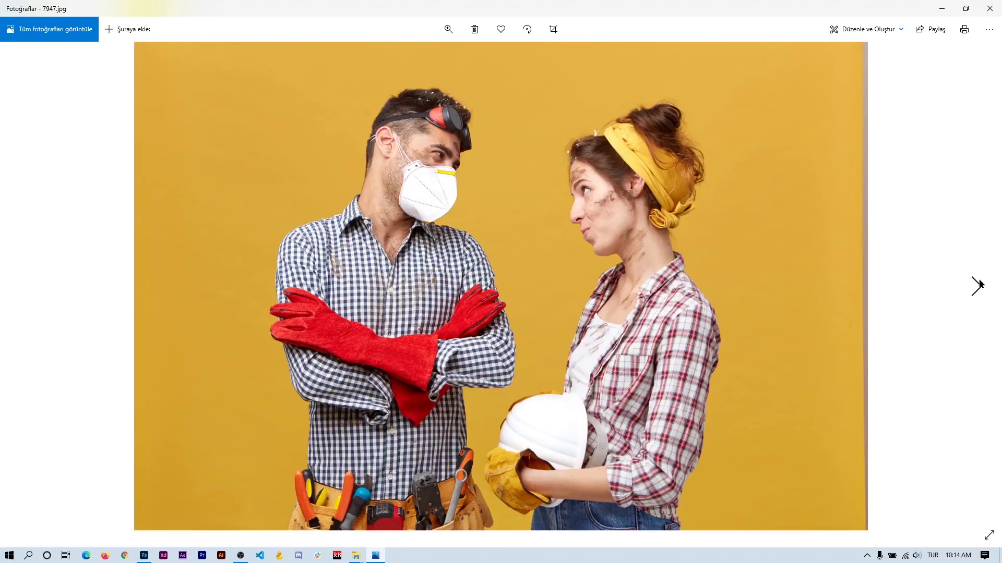
{"action": "left_click", "coordinate": [978, 285]}
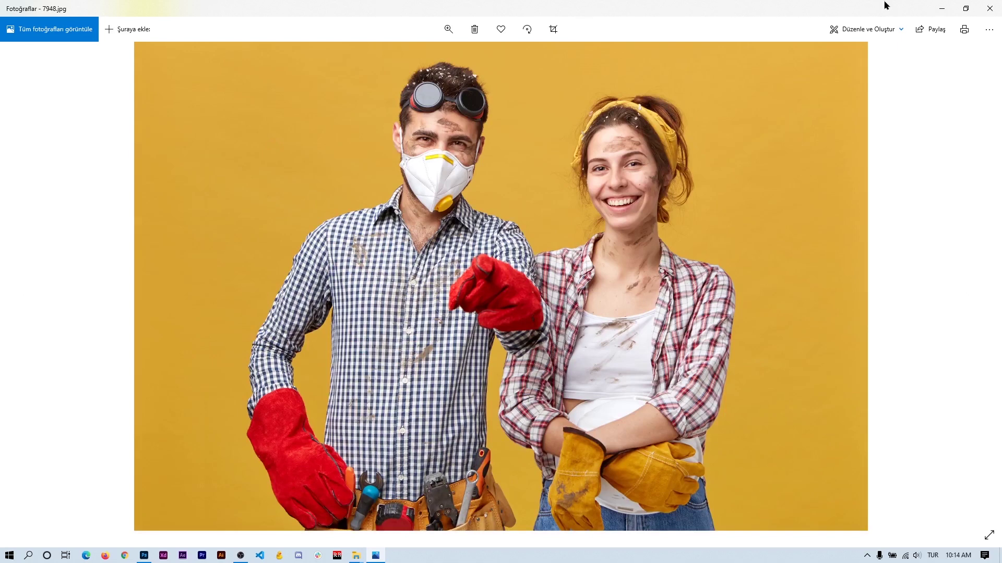
{"action": "left_click", "coordinate": [989, 9]}
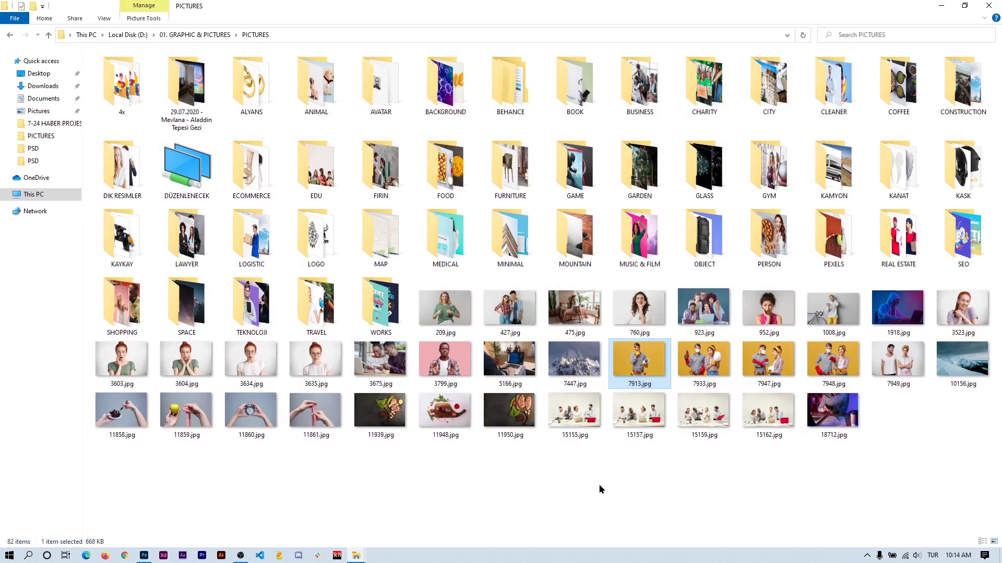
Deselect 7913.jpg, minimise the PICTURES folder, and bring Photoshop to the front
{"action": "left_click", "coordinate": [568, 509]}
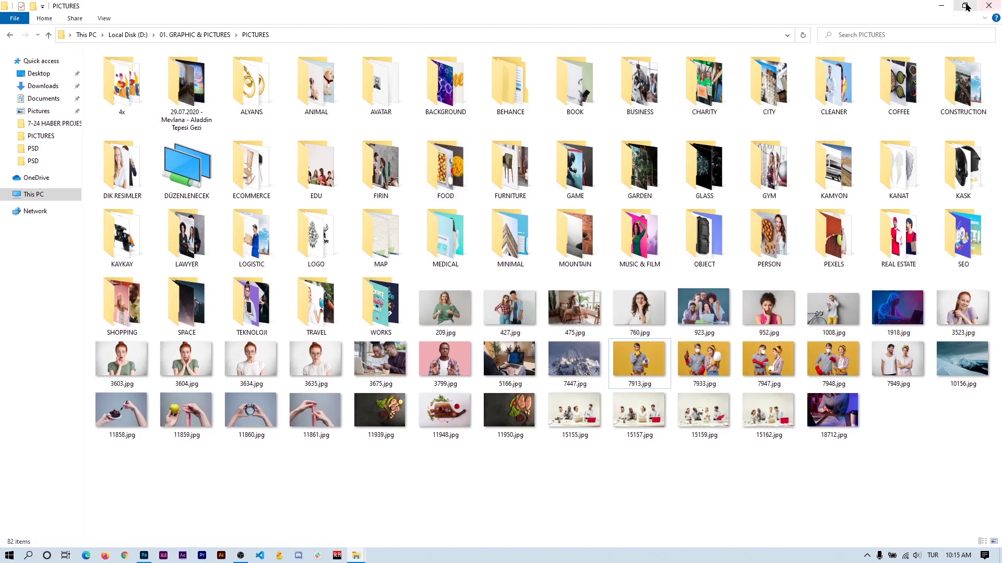
{"action": "left_click", "coordinate": [989, 5]}
{"action": "left_click", "coordinate": [144, 555]}
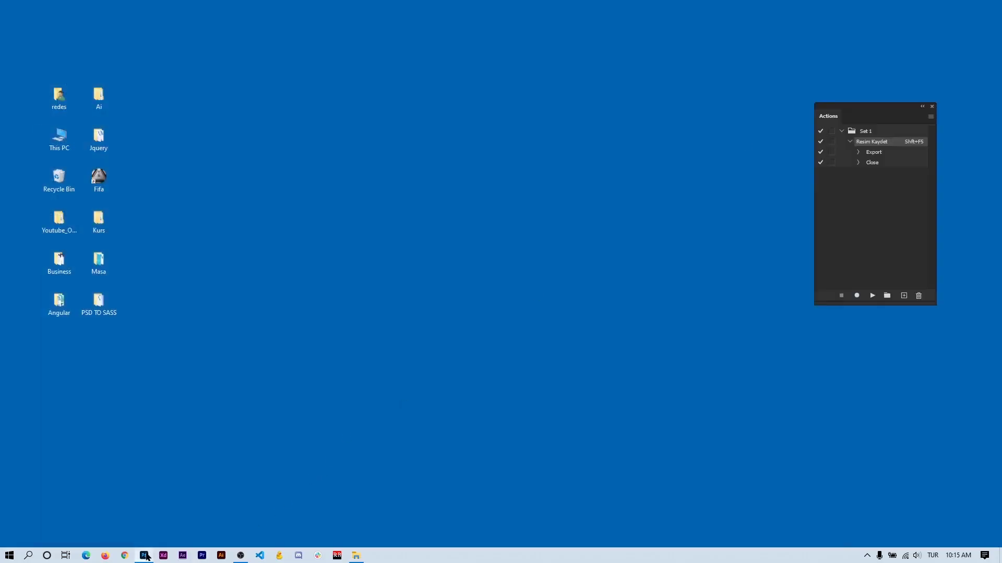